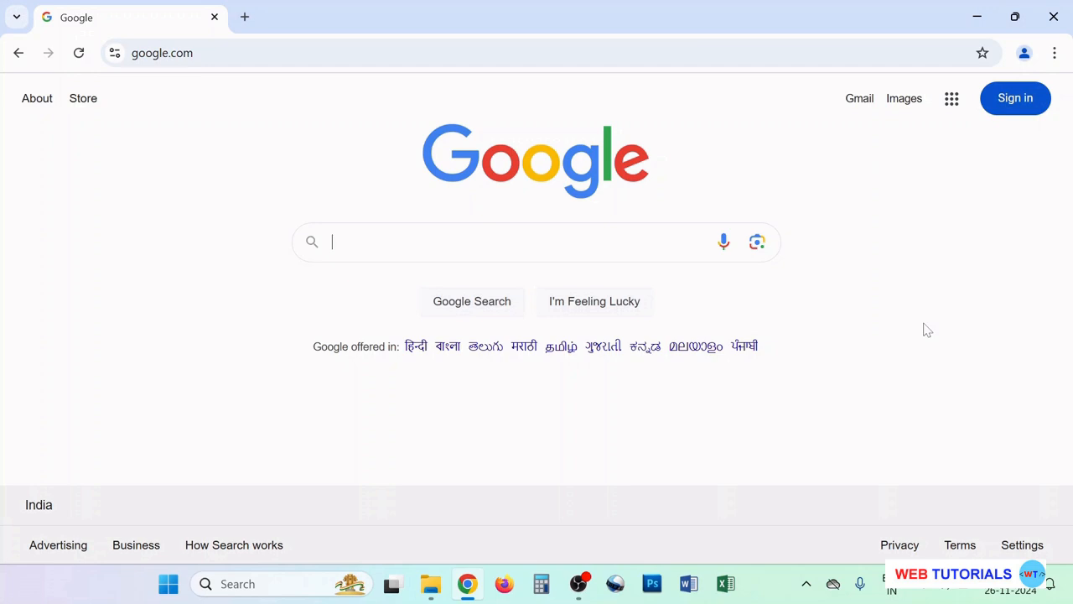
Step: Search Google for git and open the official Git website, git-scm.com
{"action": "type", "text": "git"}
{"action": "key", "text": "Return"}
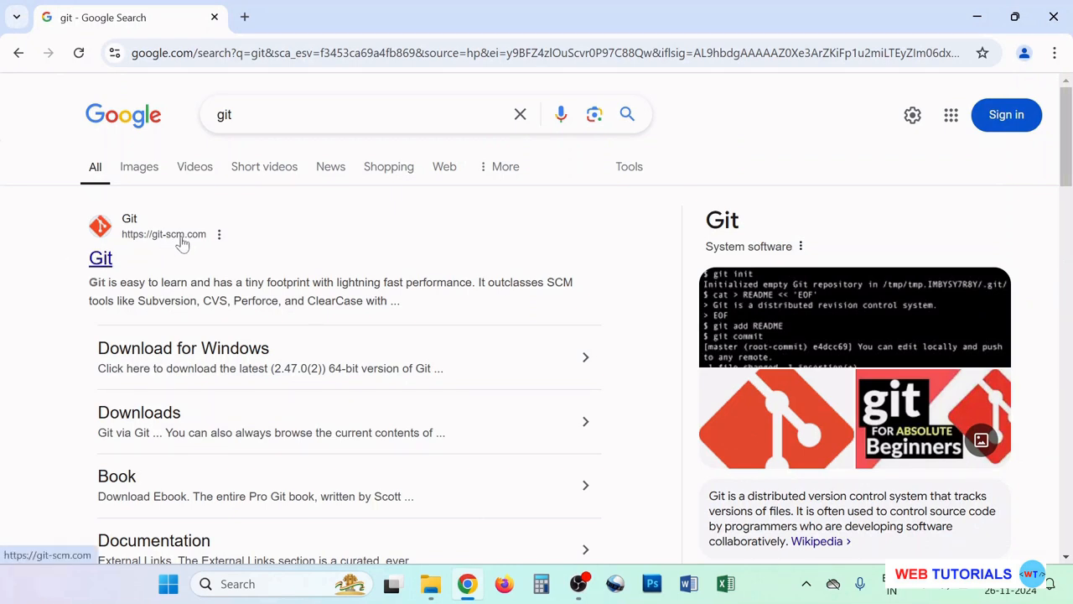
{"action": "left_click", "coordinate": [102, 260]}
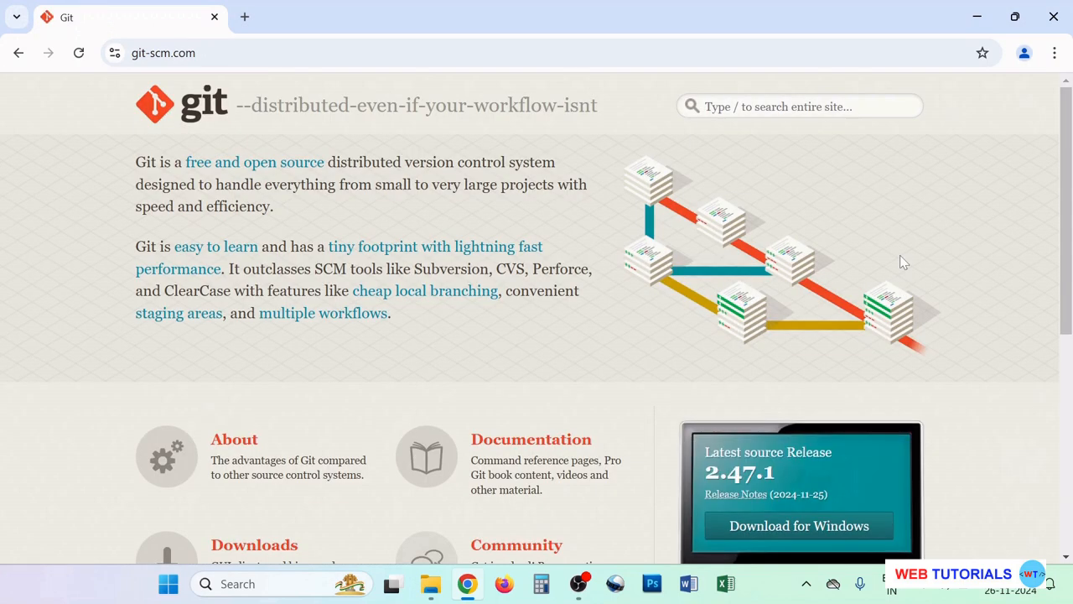
Step: Download the latest 64-bit Git for Windows installer, version 2.47.1, from the Windows downloads page
{"action": "scroll", "coordinate": [899, 257], "scroll_direction": "down", "scroll_amount": 1}
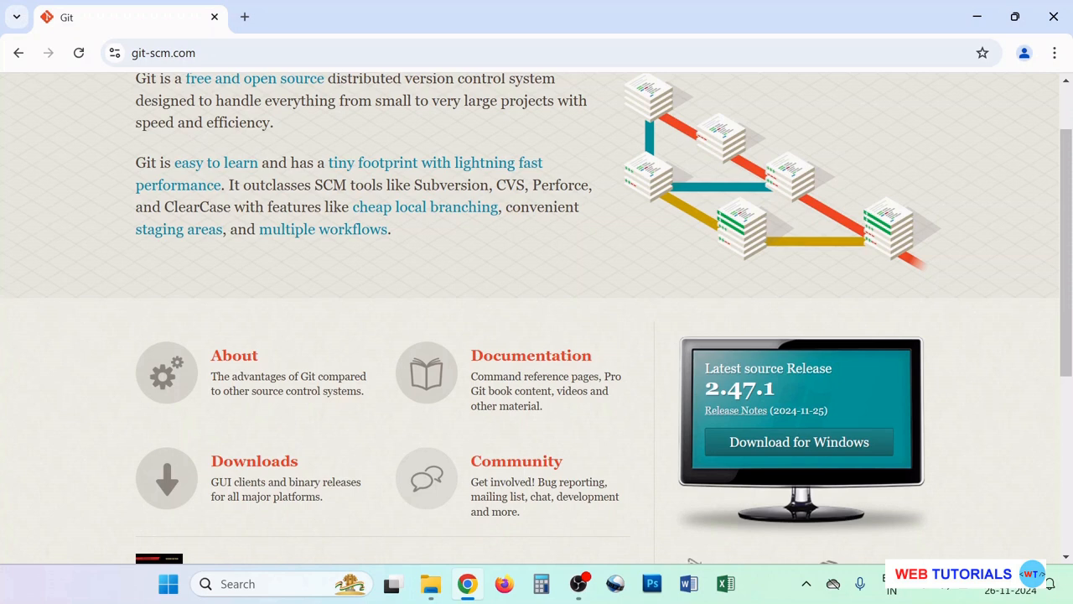
{"action": "left_click", "coordinate": [825, 448]}
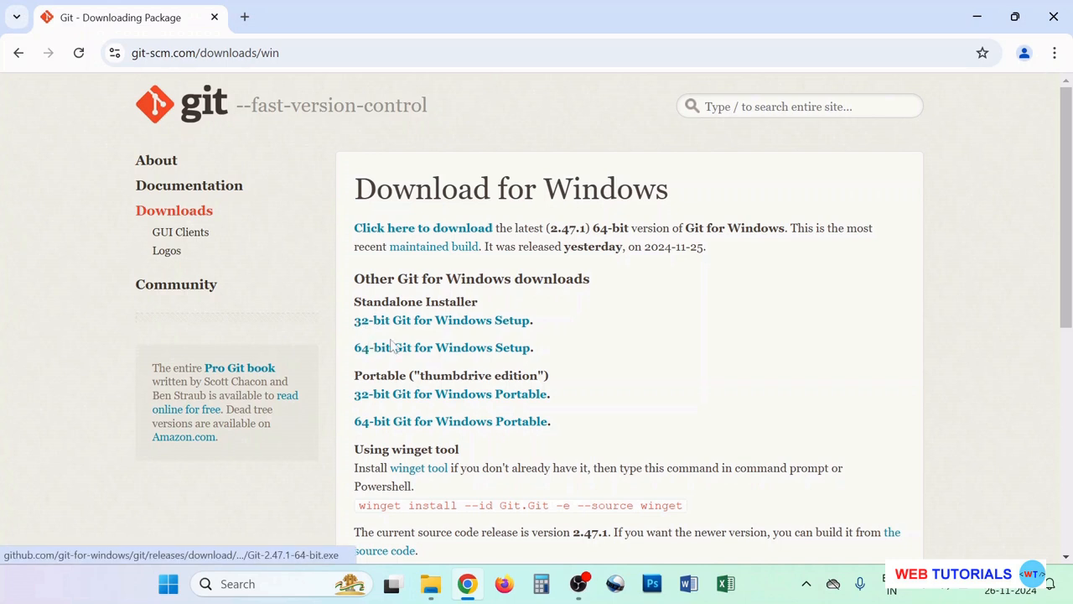
{"action": "left_click", "coordinate": [418, 234]}
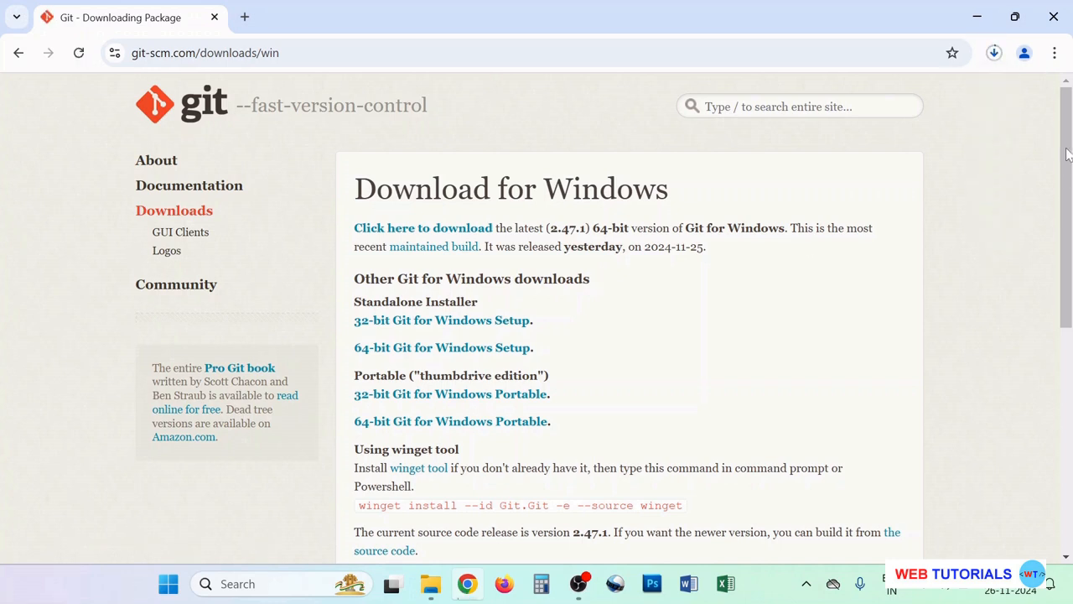
Step: Show the downloaded Git-2.47.1-64-bit.exe in its folder and launch the installer
{"action": "left_click", "coordinate": [994, 54]}
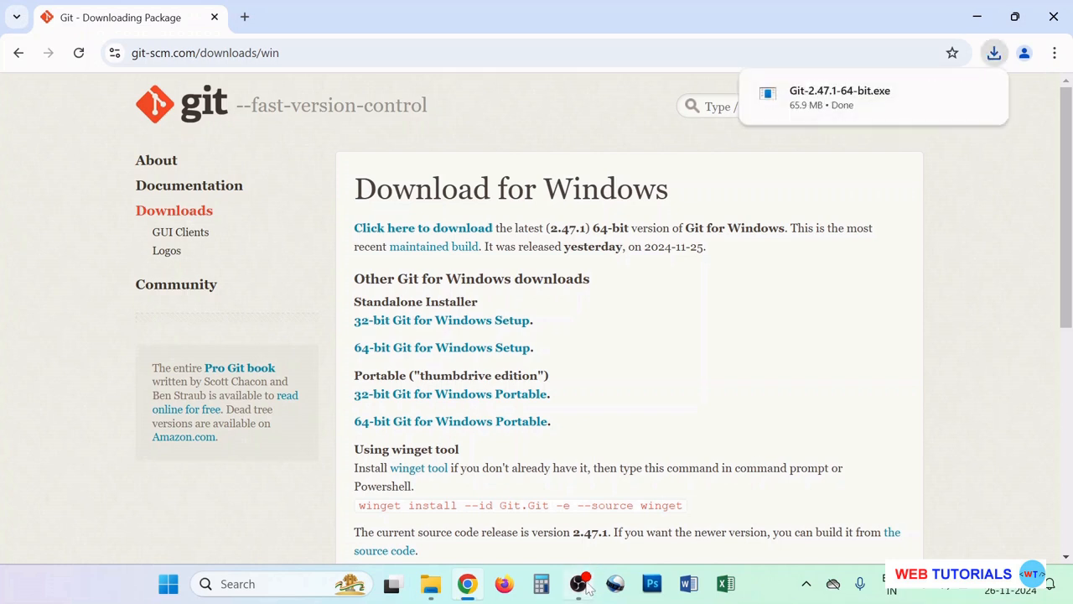
{"action": "left_click", "coordinate": [994, 54]}
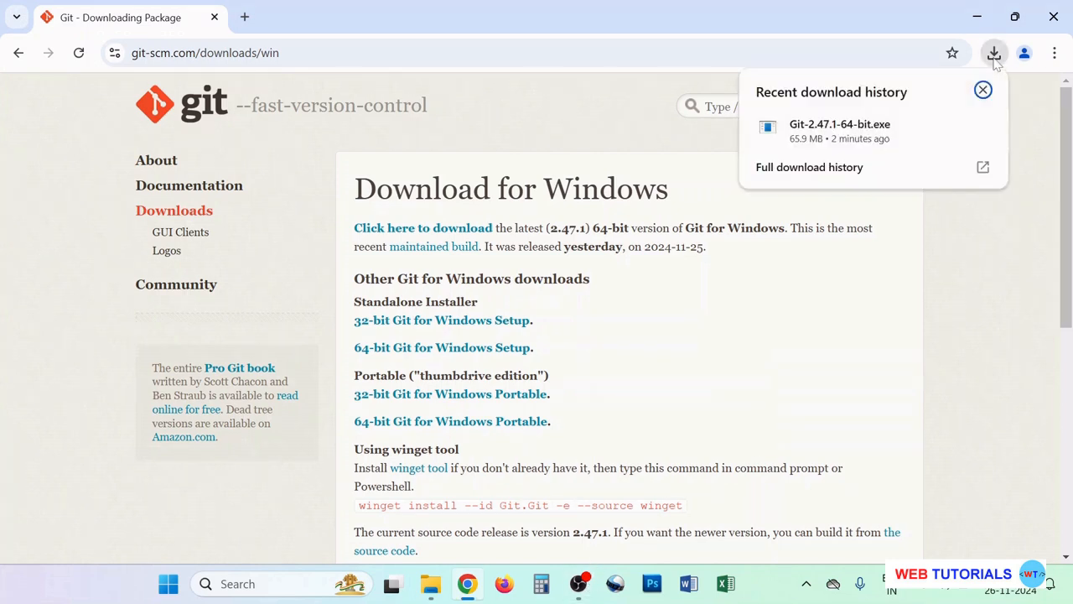
{"action": "left_click", "coordinate": [950, 128]}
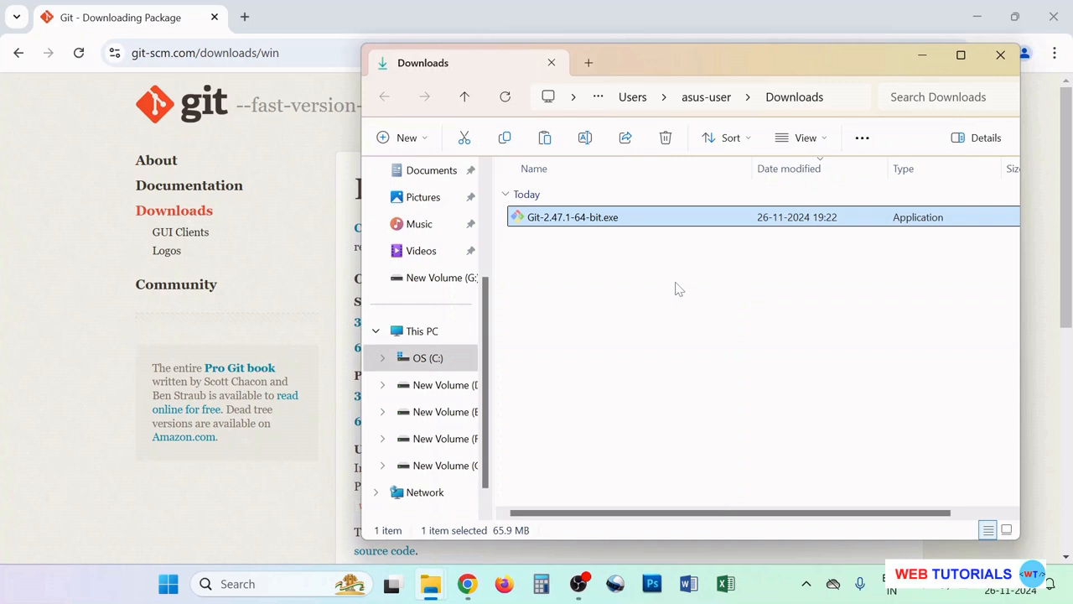
{"action": "double_click", "coordinate": [617, 221]}
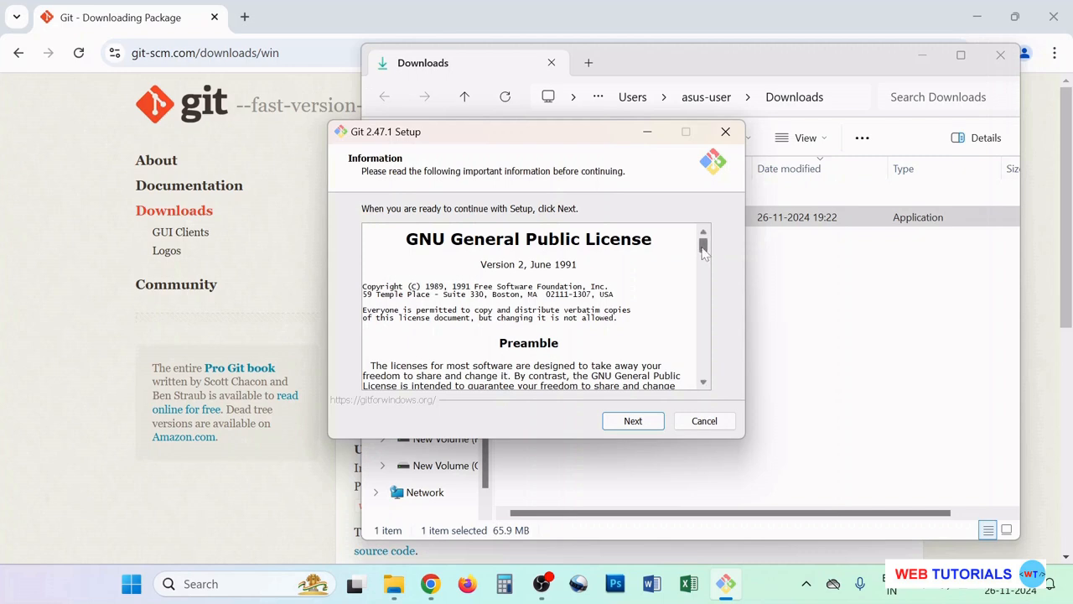
Step: Read through the GNU General Public License and accept C:\Program Files\Git as the installation folder
{"action": "left_click_drag", "start_coordinate": [704, 245], "coordinate": [703, 369]}
{"action": "left_click", "coordinate": [642, 421]}
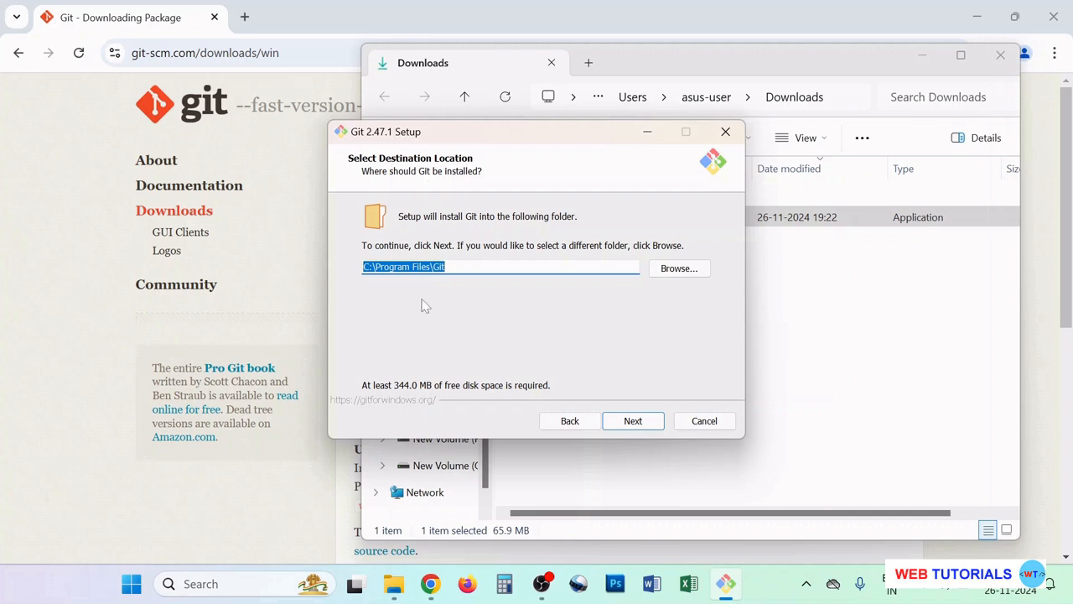
{"action": "left_click", "coordinate": [633, 421]}
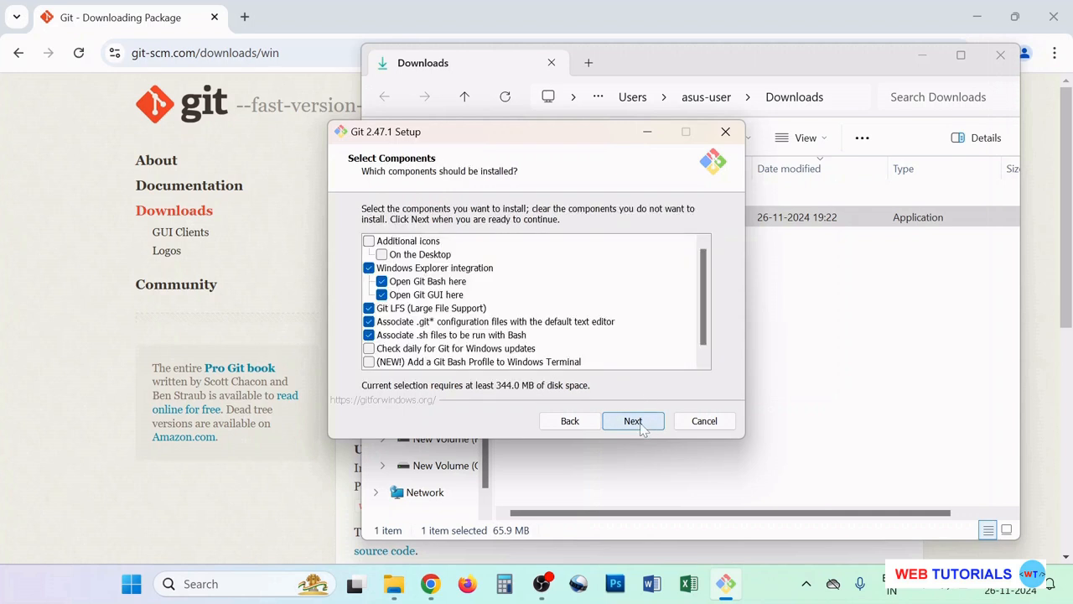
Step: Add the desktop icon to the selected components and continue with the other default components
{"action": "left_click", "coordinate": [383, 255]}
{"action": "scroll", "coordinate": [683, 335], "scroll_direction": "down", "scroll_amount": 1}
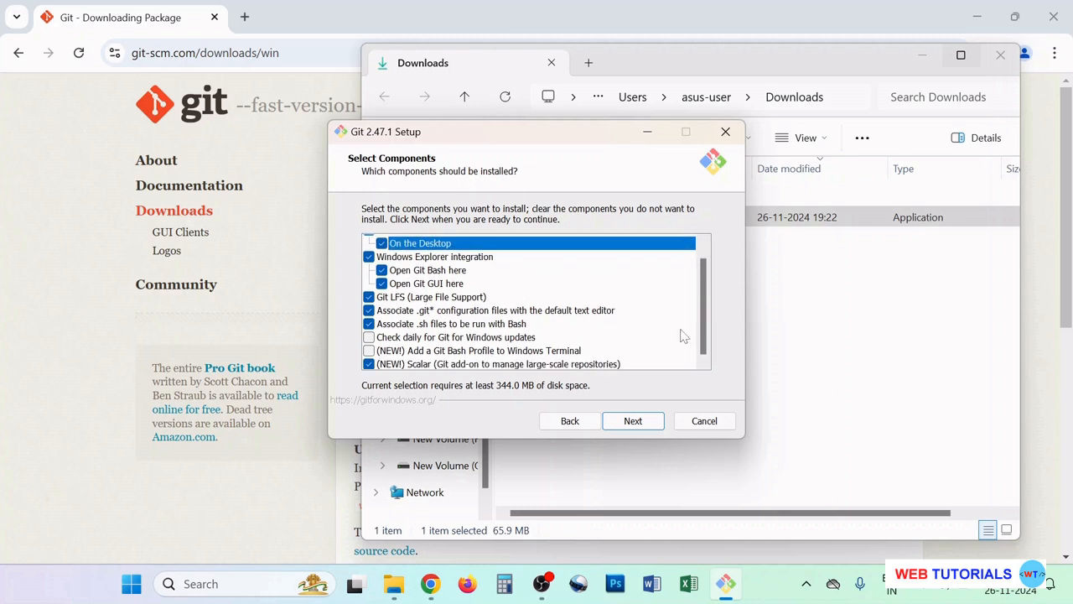
{"action": "scroll", "coordinate": [683, 336], "scroll_direction": "down", "scroll_amount": 1}
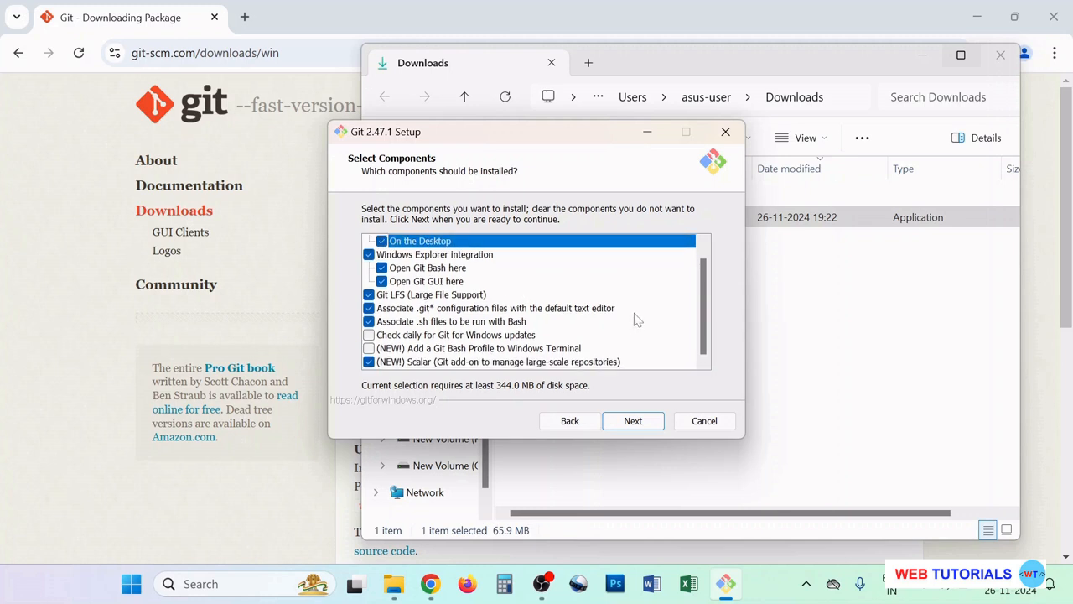
{"action": "left_click", "coordinate": [632, 421]}
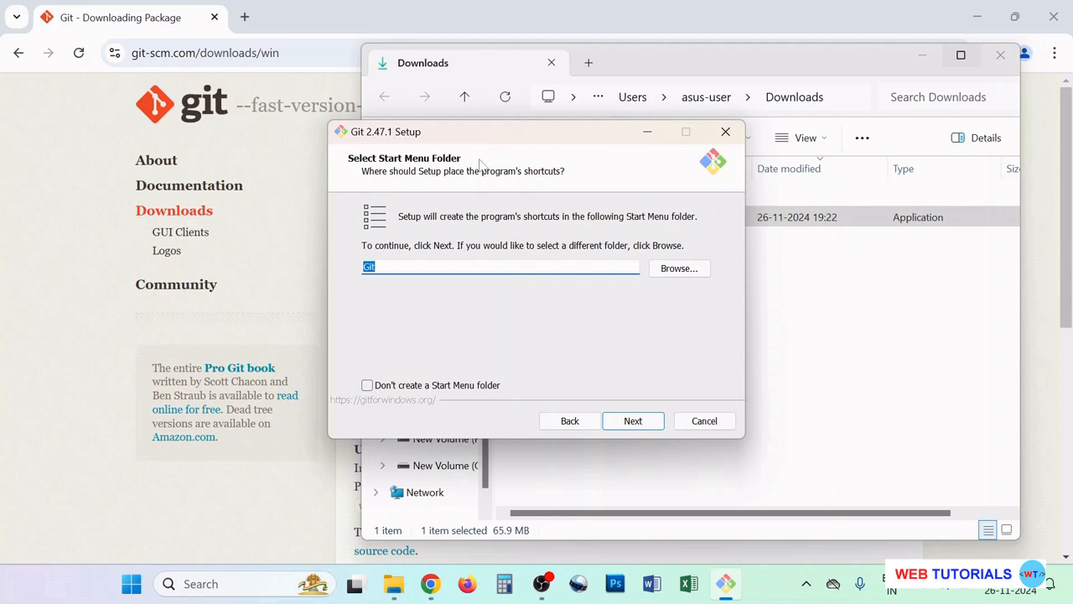
Step: Keep the Start Menu folder Git and use Notepad as Git's default editor
{"action": "left_click", "coordinate": [641, 424]}
{"action": "left_click", "coordinate": [634, 426]}
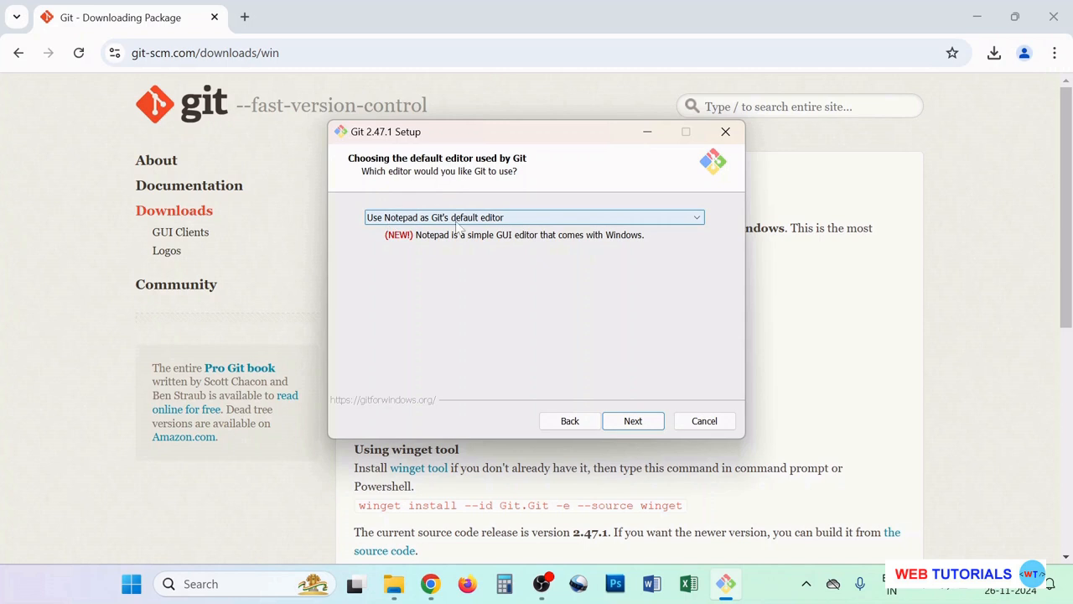
{"action": "left_click", "coordinate": [677, 220]}
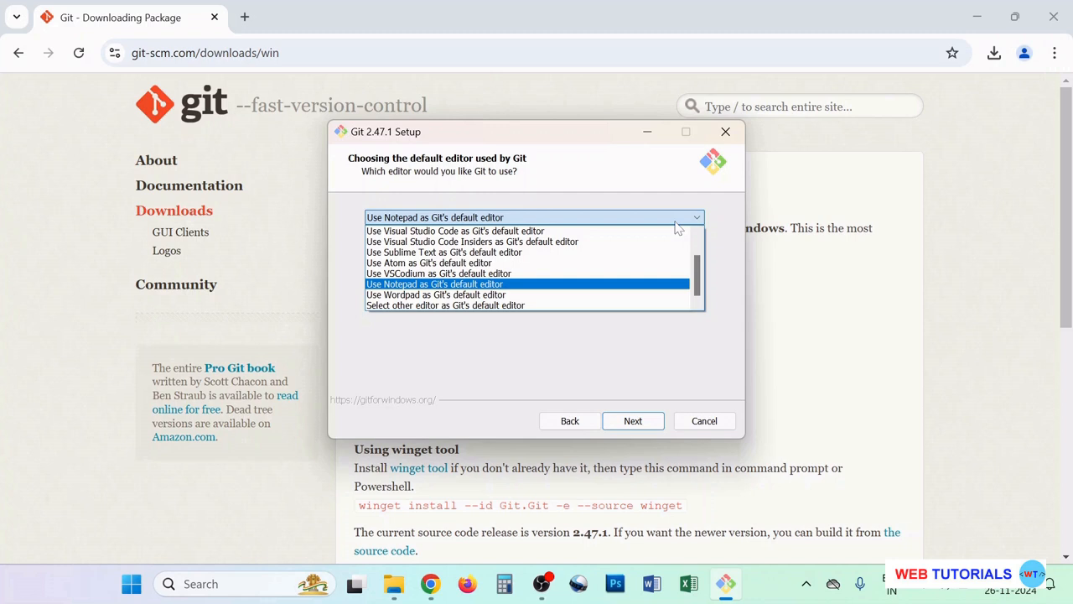
{"action": "left_click", "coordinate": [675, 223]}
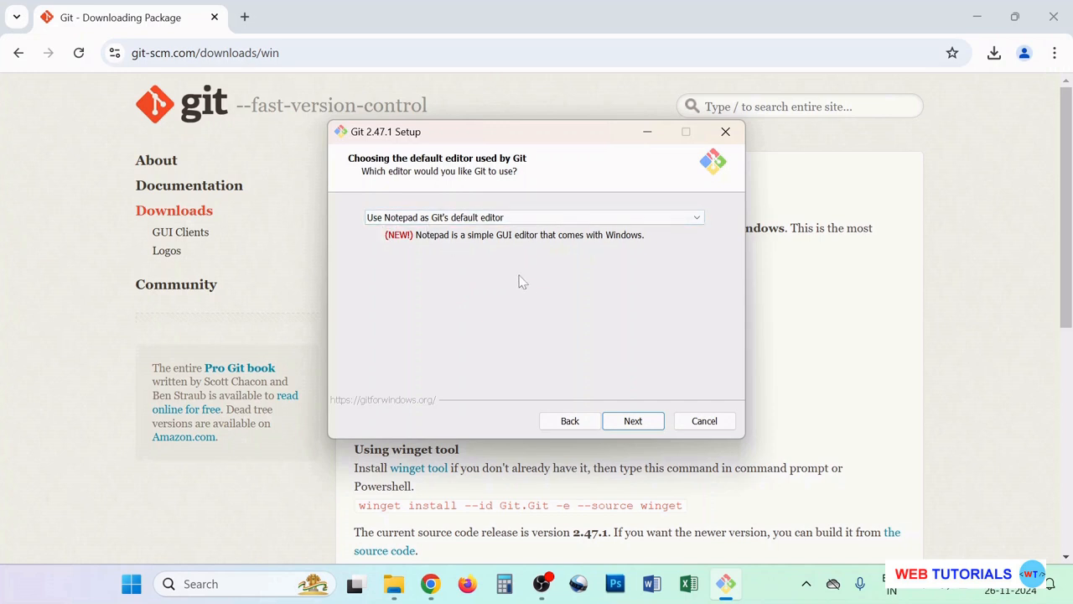
{"action": "left_click", "coordinate": [631, 425]}
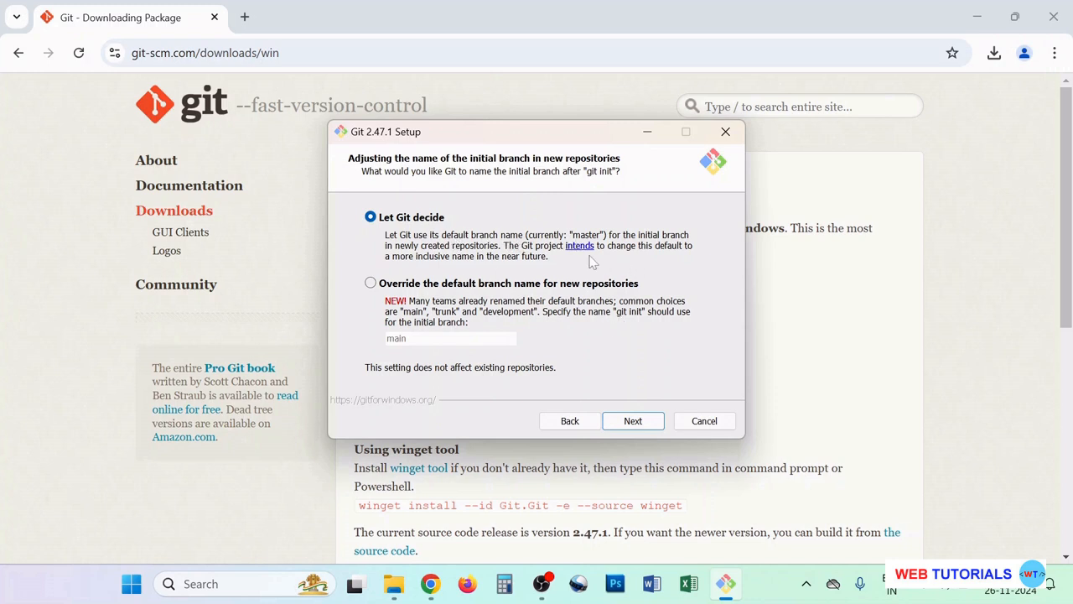
Step: Let Git decide the initial branch name, and accept bundled OpenSSH with the OpenSSL library for HTTPS connections
{"action": "left_click", "coordinate": [639, 421]}
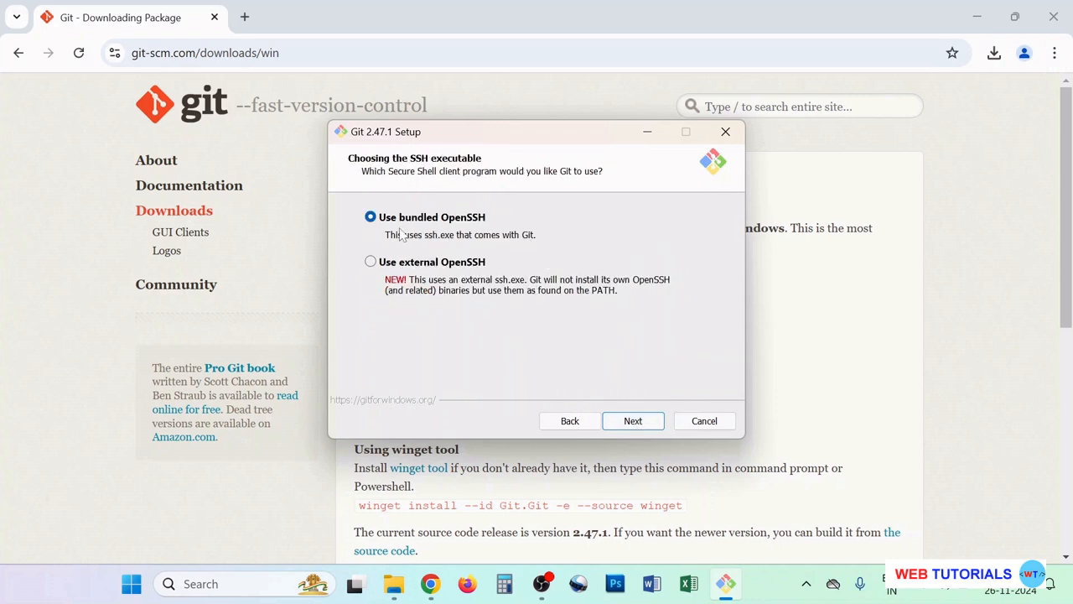
{"action": "left_click", "coordinate": [637, 419]}
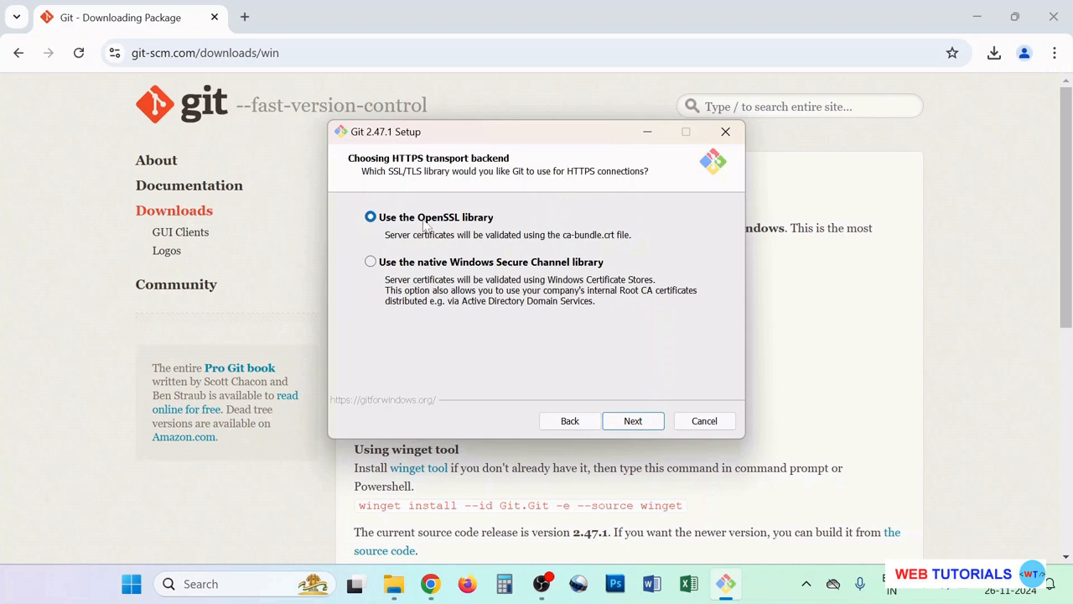
{"action": "left_click", "coordinate": [632, 420]}
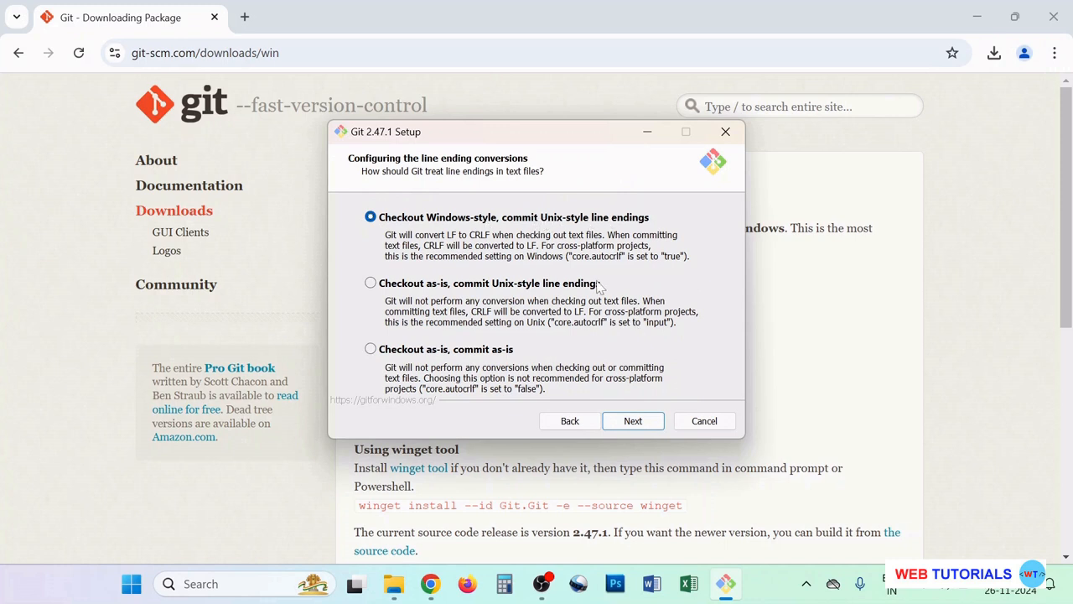
Step: Accept Windows-style checkout with Unix-style commit line endings, the MinTTY terminal, and fast-forward or merge for git pull
{"action": "left_click", "coordinate": [640, 427]}
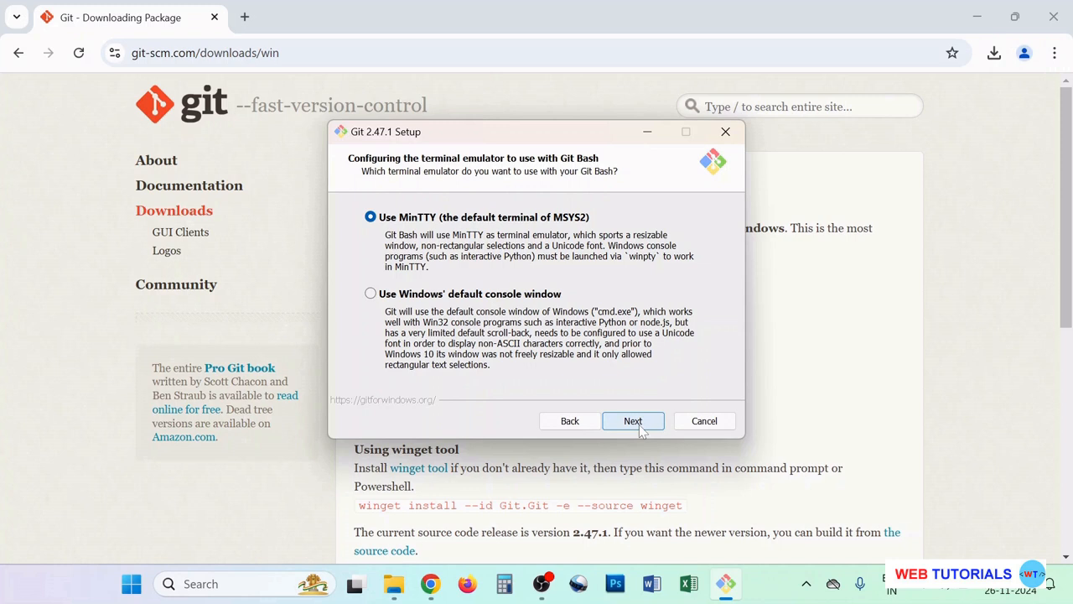
{"action": "left_click", "coordinate": [639, 425]}
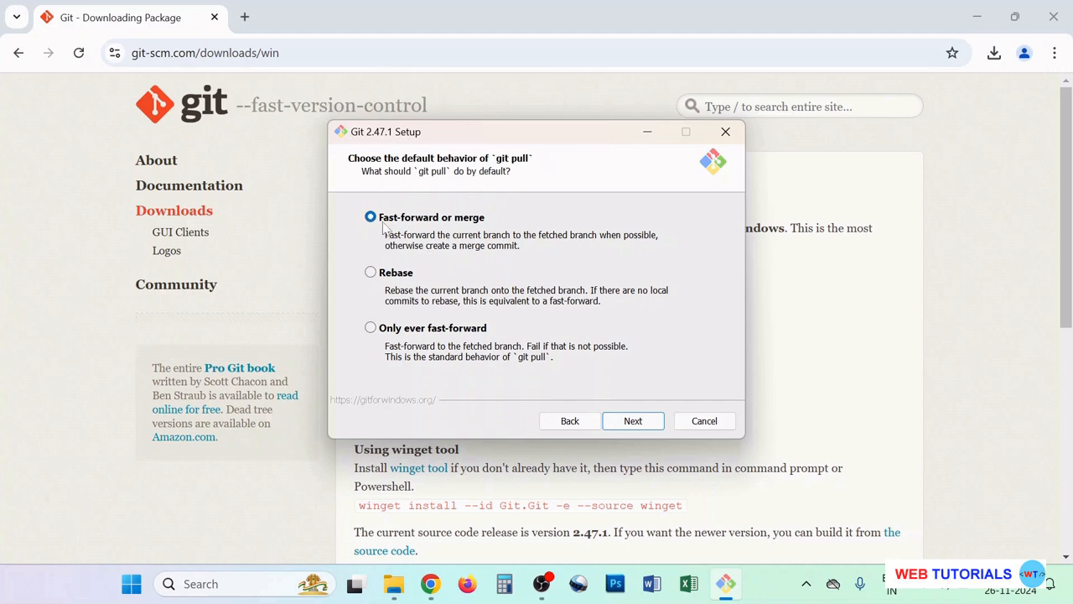
{"action": "left_click", "coordinate": [642, 425]}
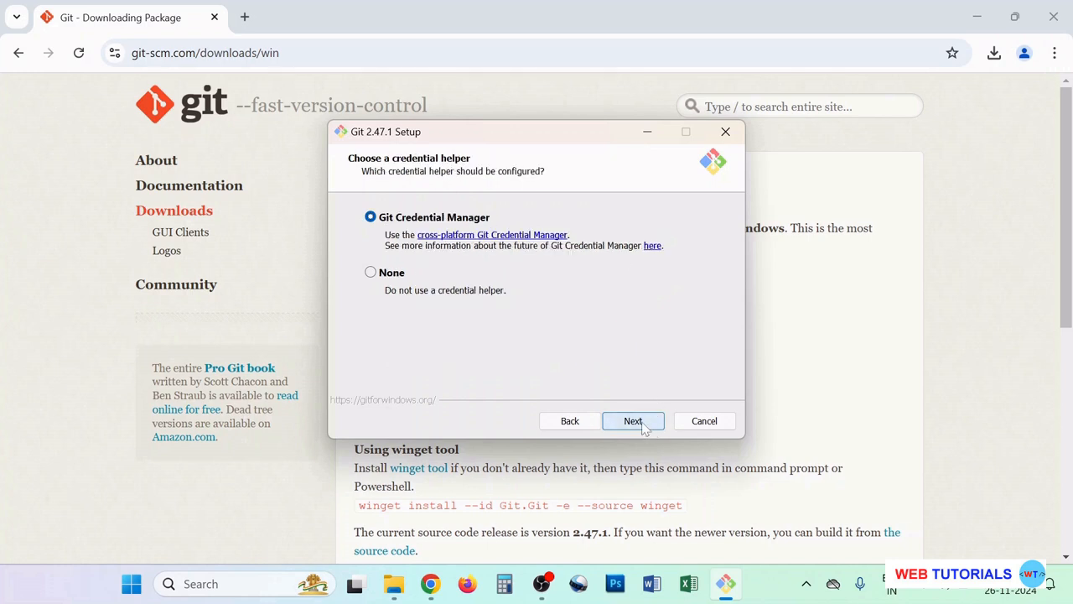
Step: Keep Git Credential Manager and file system caching enabled, install Git, and finish the setup wizard
{"action": "left_click", "coordinate": [645, 428]}
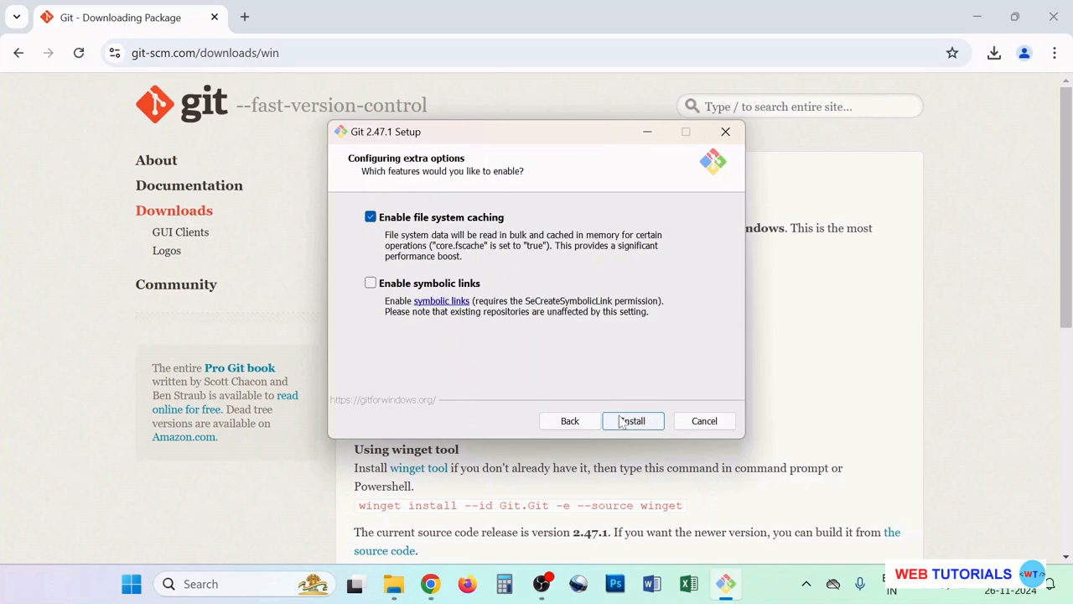
{"action": "left_click", "coordinate": [622, 422]}
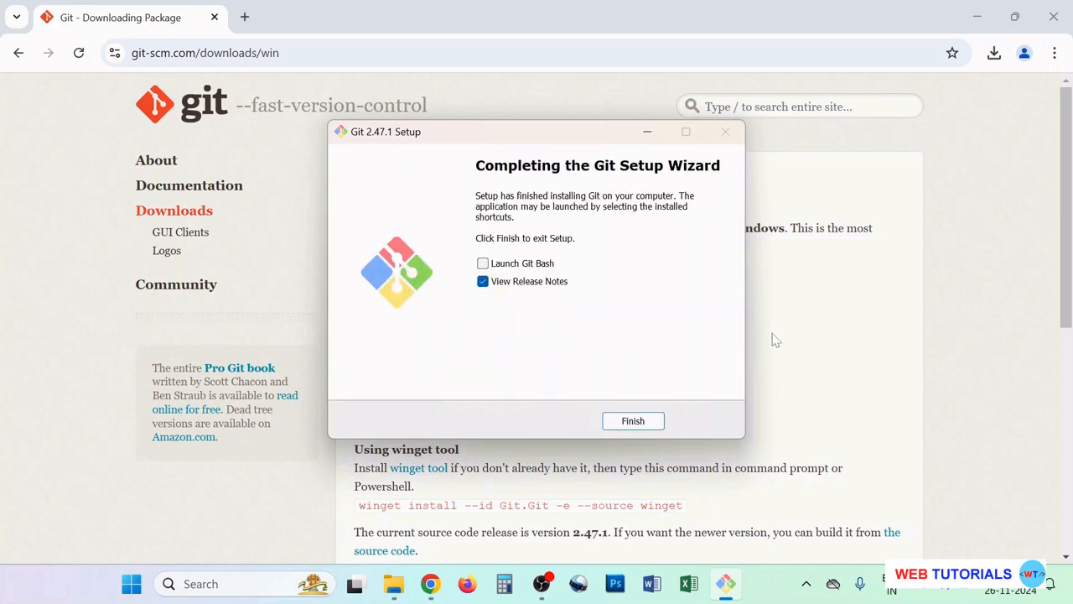
{"action": "left_click", "coordinate": [644, 421]}
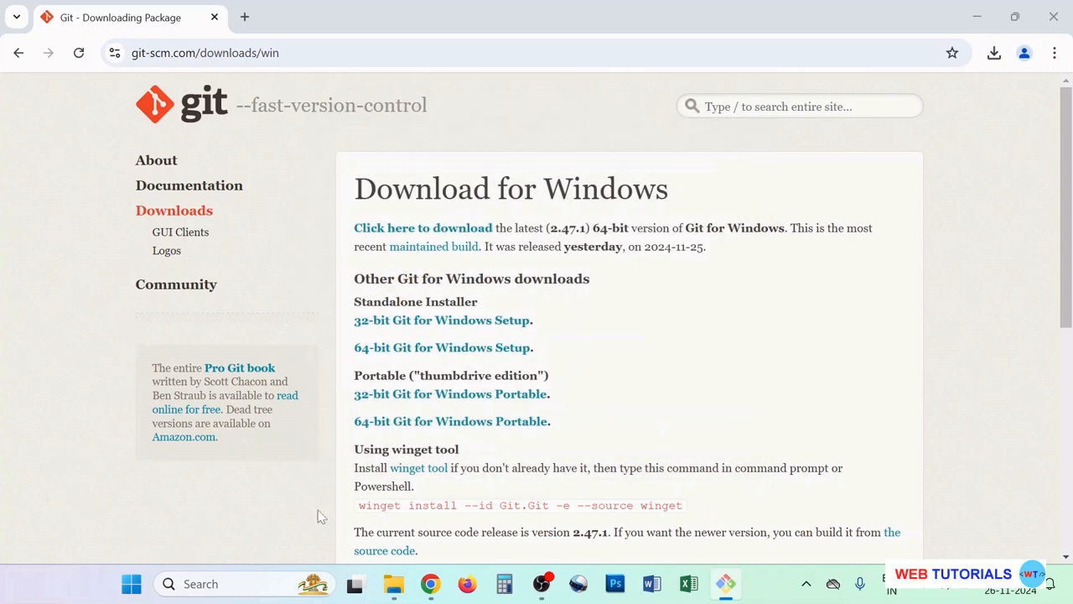
Step: Open Command Prompt and check the installed Git version with git --version
{"action": "left_click", "coordinate": [248, 585]}
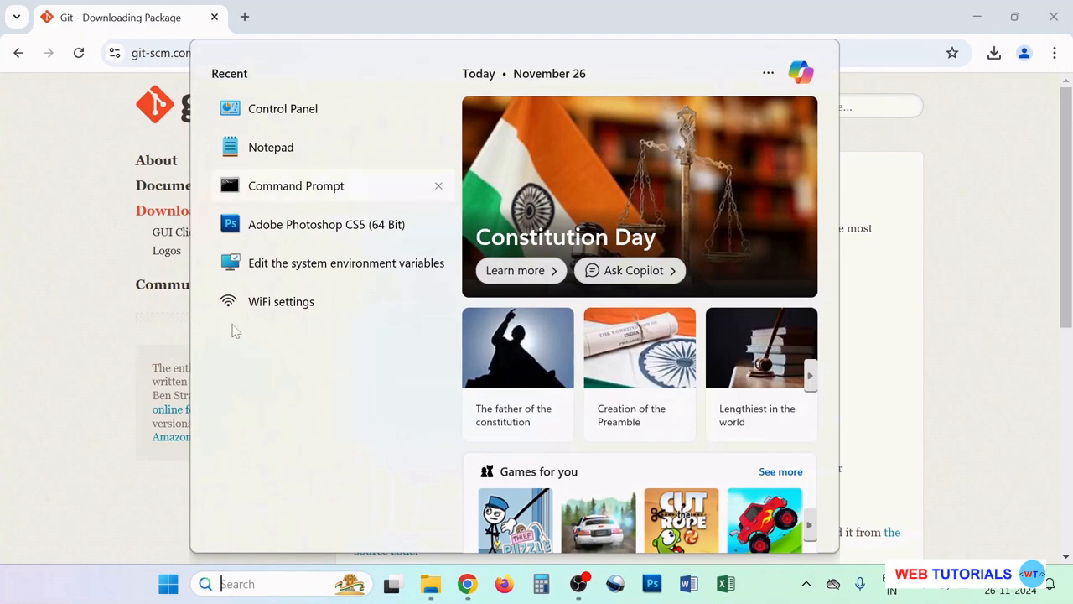
{"action": "left_click", "coordinate": [256, 192]}
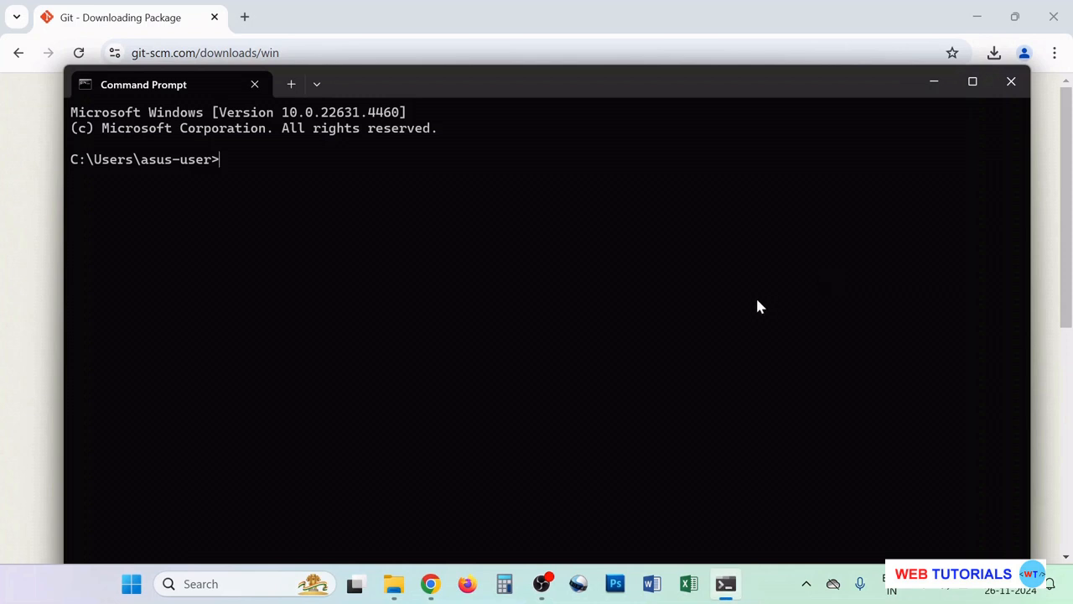
{"action": "type", "text": "git --veri"}
{"action": "key", "text": "BackSpace"}
{"action": "type", "text": "sion"}
{"action": "key", "text": "Return"}
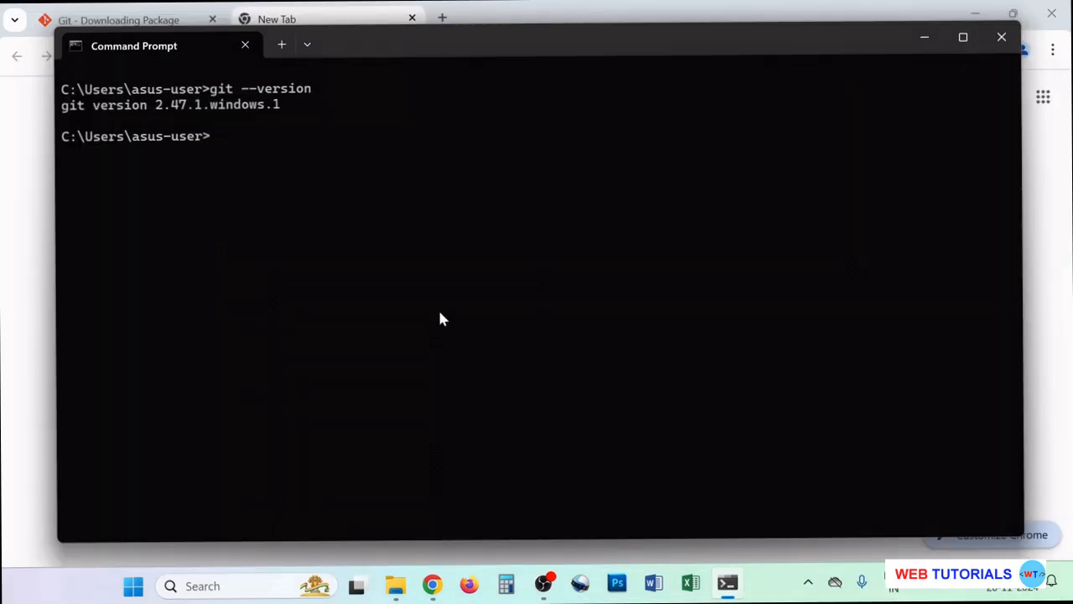
Step: Run git without arguments in Command Prompt and review its output from the beginning
{"action": "type", "text": "git"}
{"action": "key", "text": "Return"}
{"action": "scroll", "coordinate": [472, 252], "scroll_direction": "up", "scroll_amount": 8}
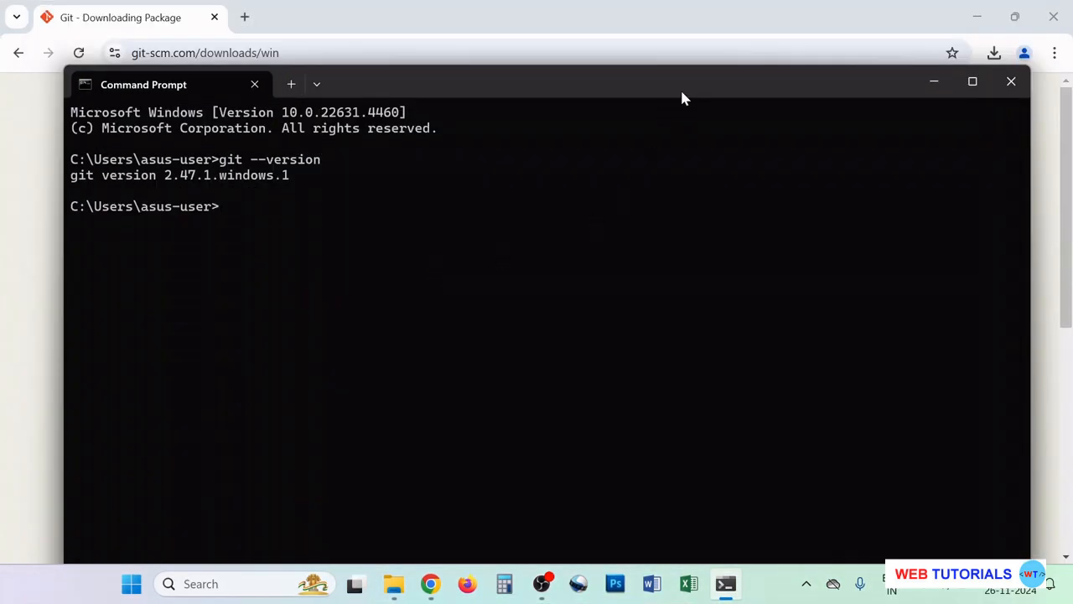
{"action": "left_click_drag", "start_coordinate": [681, 98], "coordinate": [676, 56]}
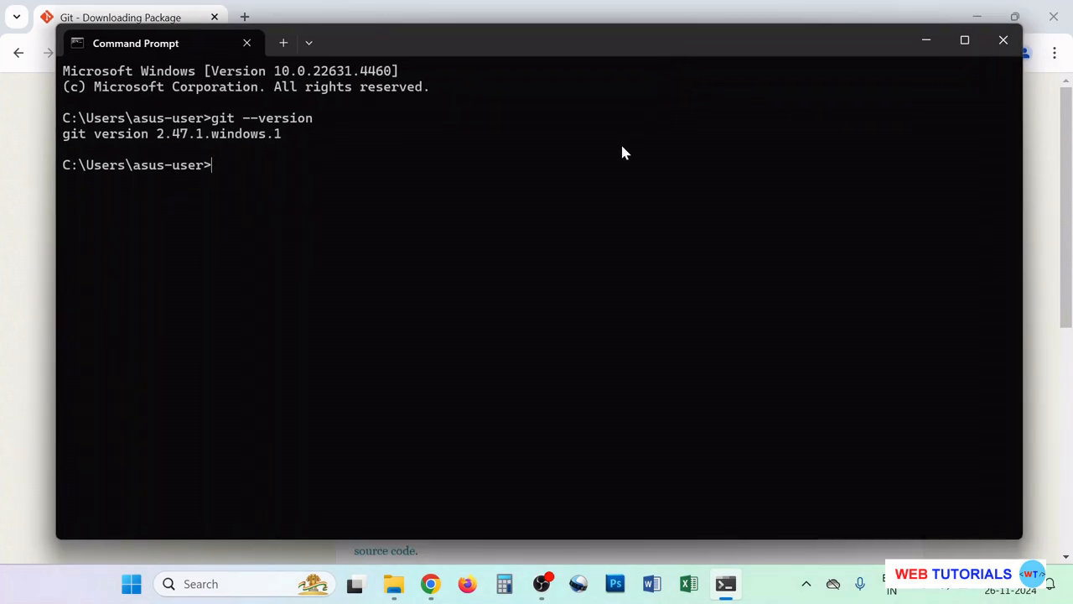